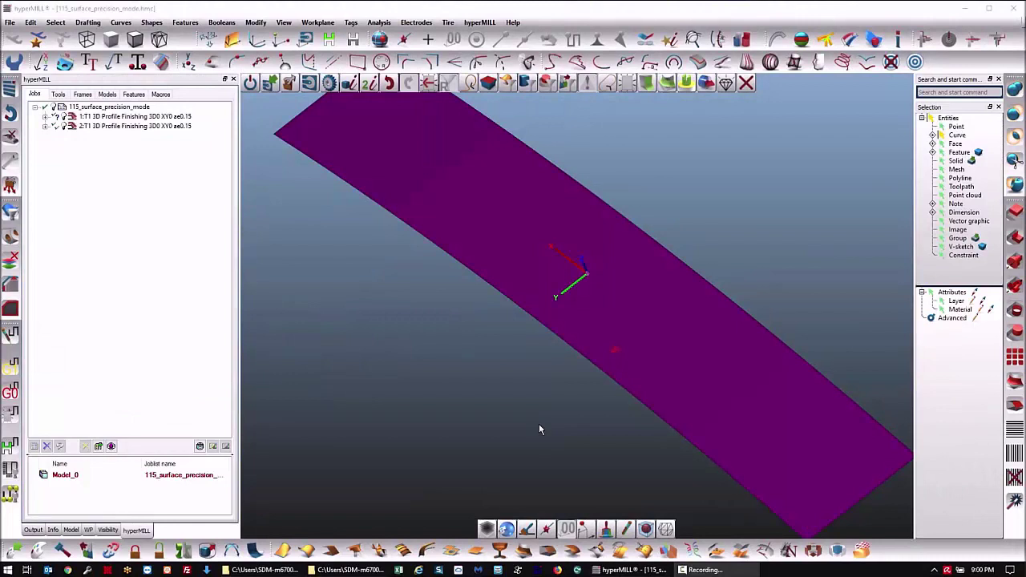
Step: Open the second 3D Profile Finishing job and check the High precision surface mode option in its setup settings
middle_drag(536, 426, 534, 457)
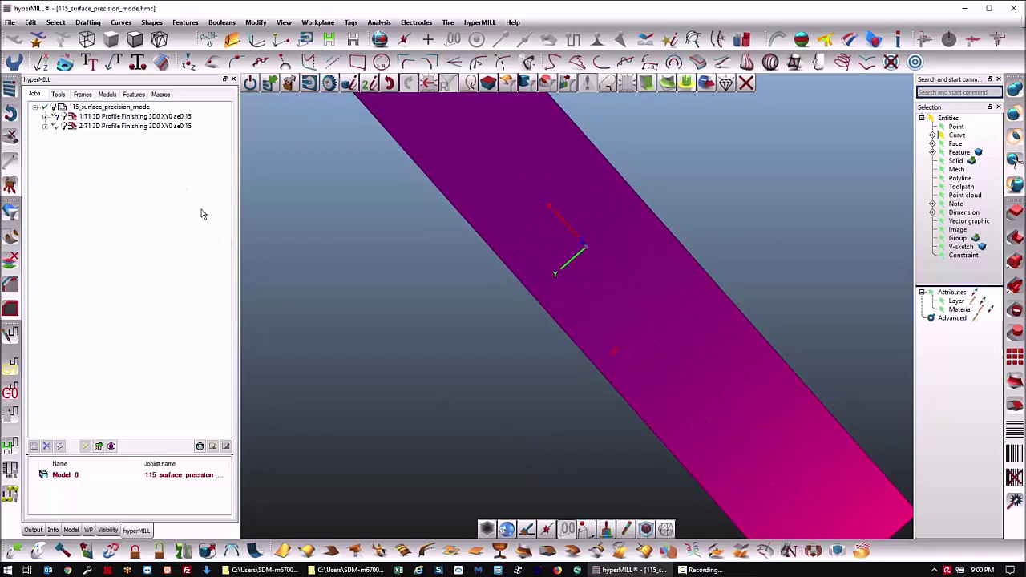
click(146, 128)
double_click(147, 130)
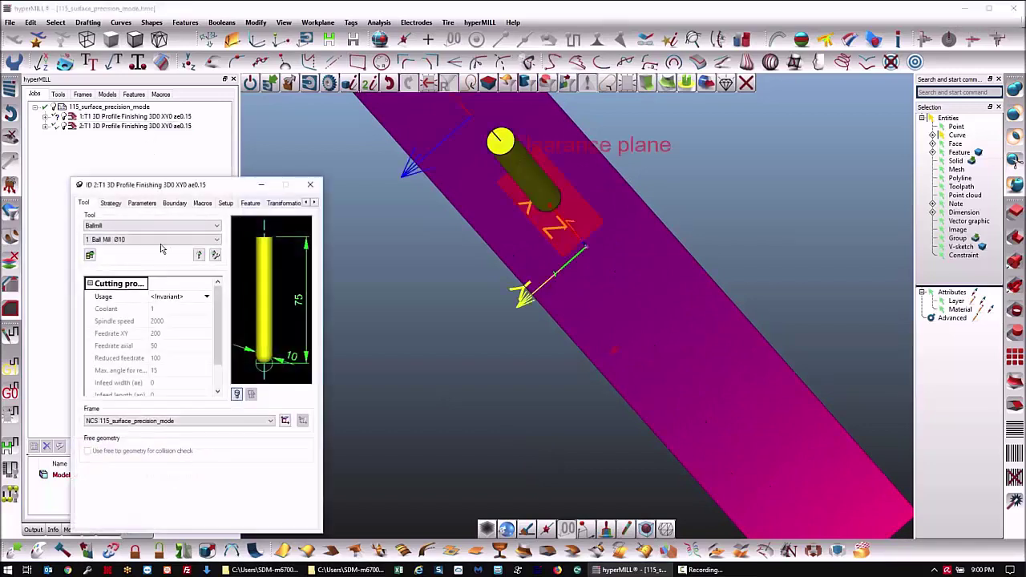
click(225, 205)
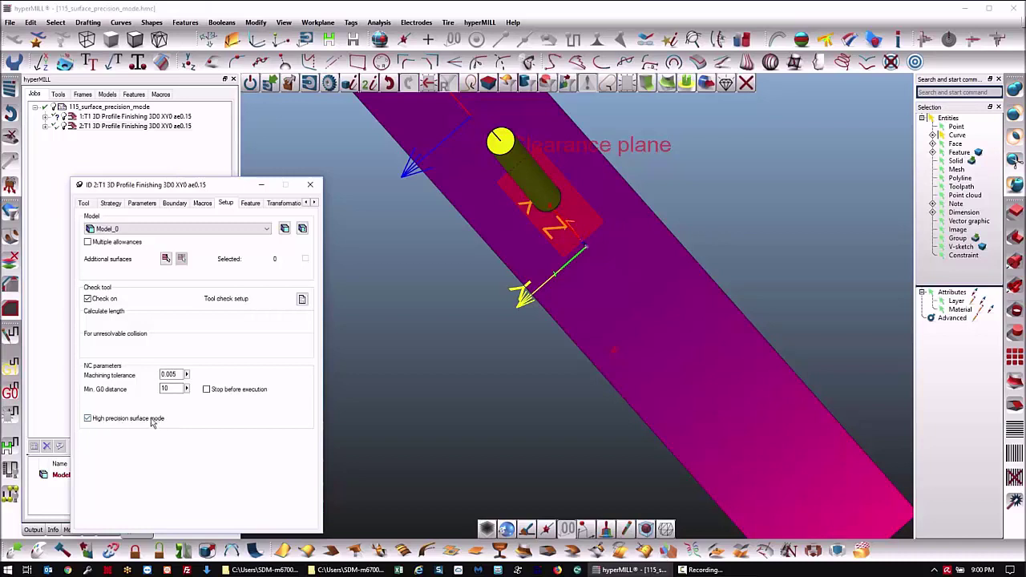
Step: Compare the first job's Max. G1 length and High precision surface mode settings with the second job's, then close the job settings
double_click(147, 118)
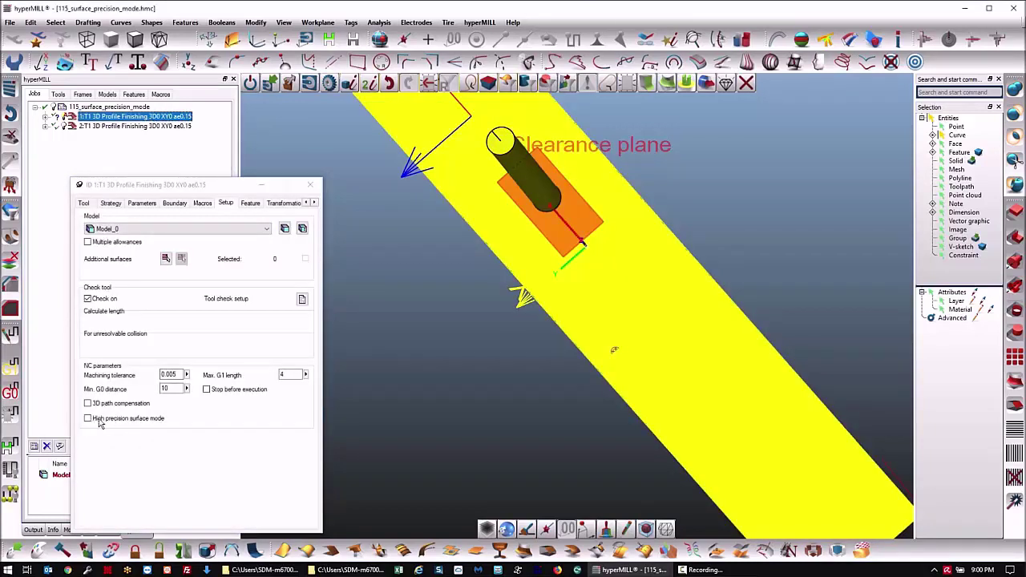
drag(296, 374, 263, 374)
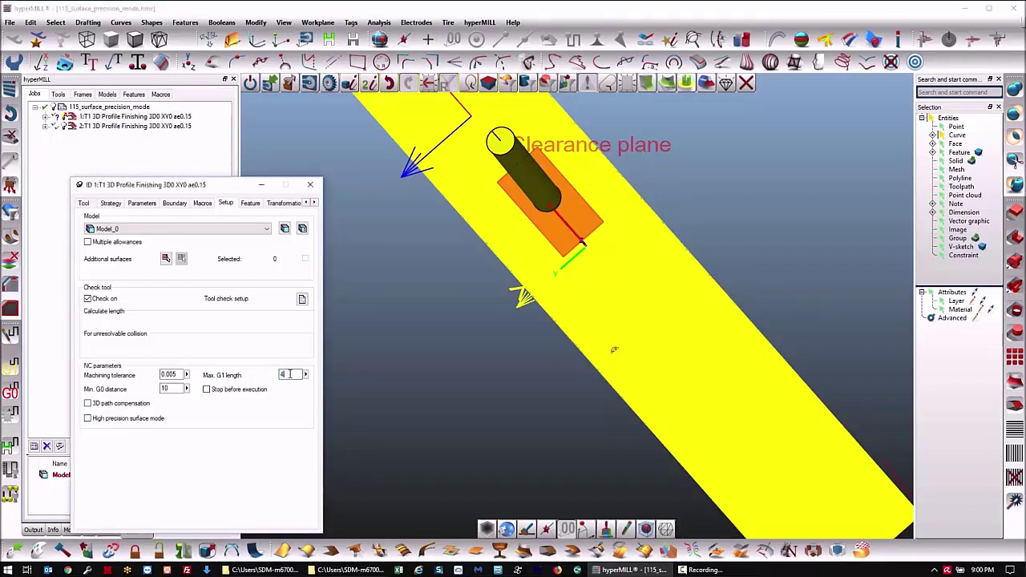
double_click(141, 127)
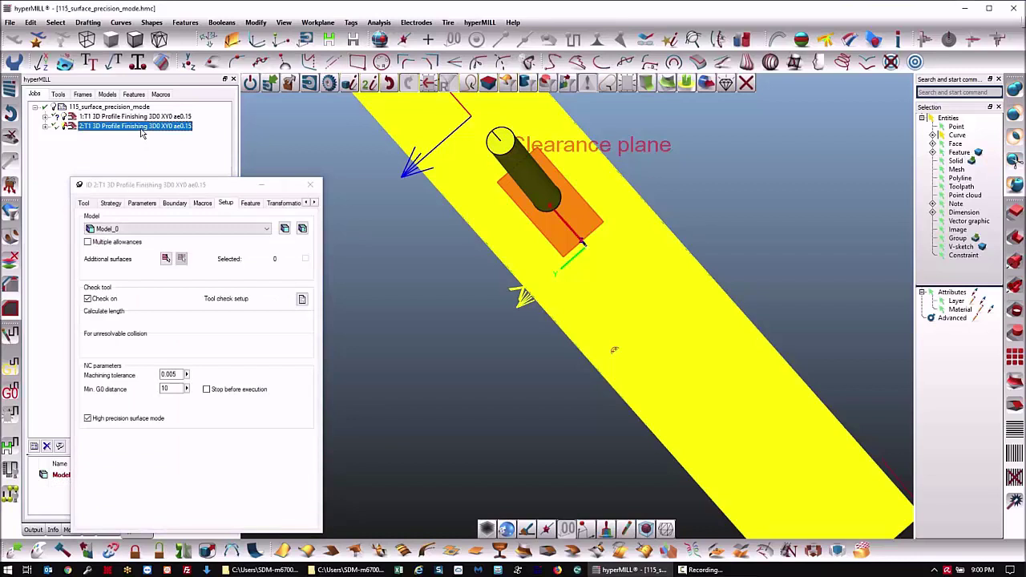
click(120, 425)
click(121, 419)
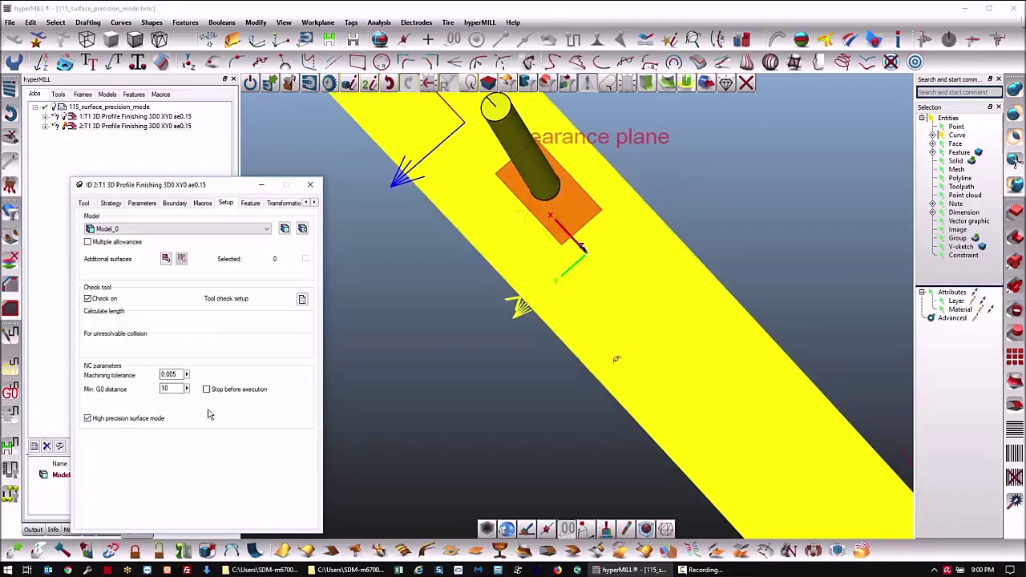
click(310, 184)
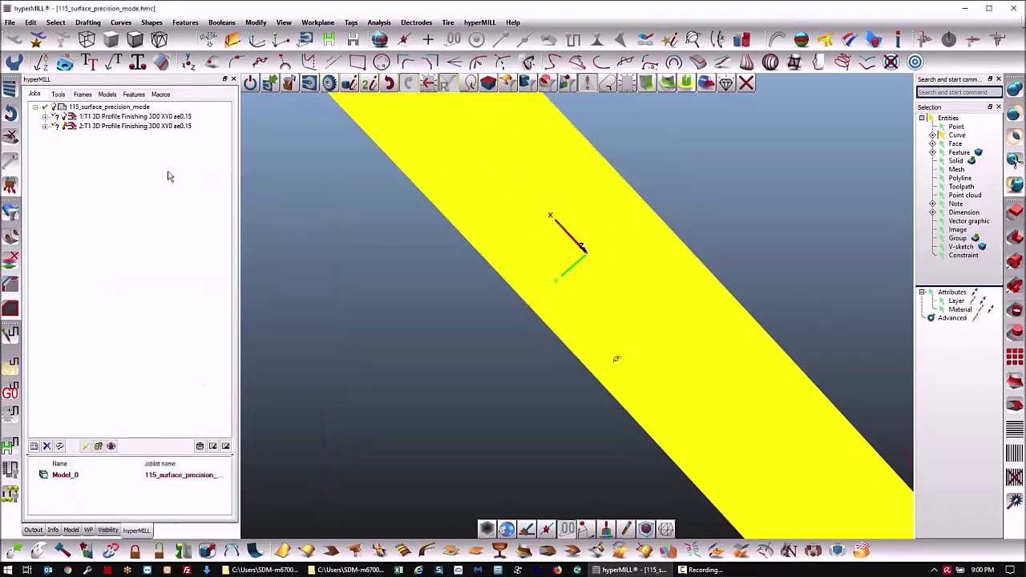
Step: Highlight the first job's toolpath and inspect its lines on the surface at close range
click(163, 135)
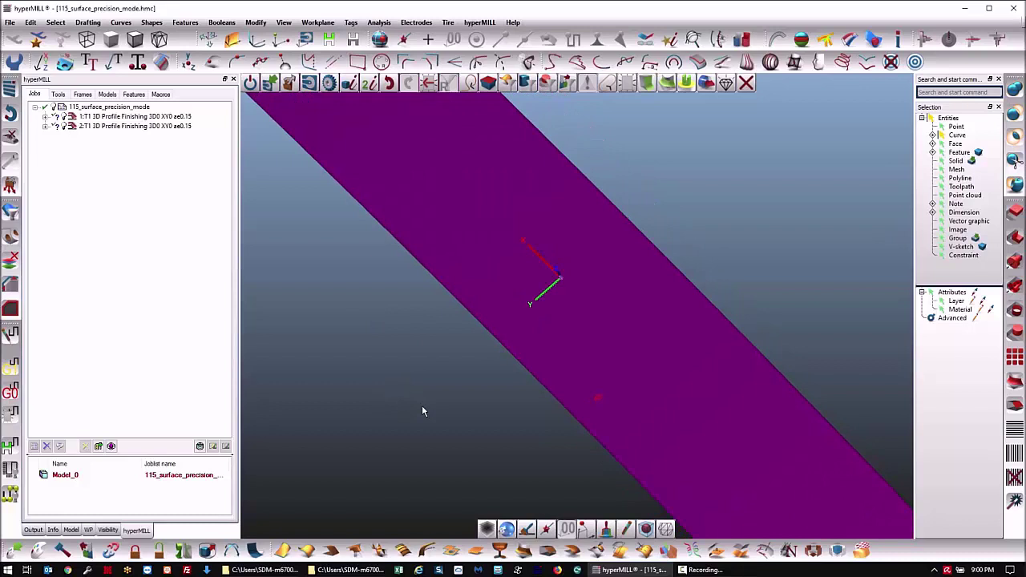
scroll(422, 407, down, 4)
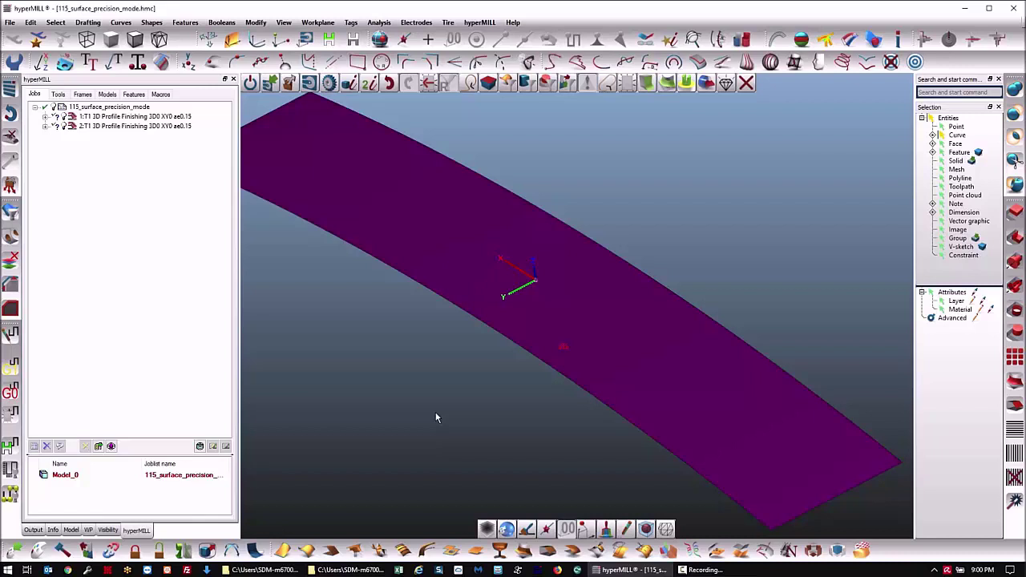
middle_drag(435, 414, 425, 375)
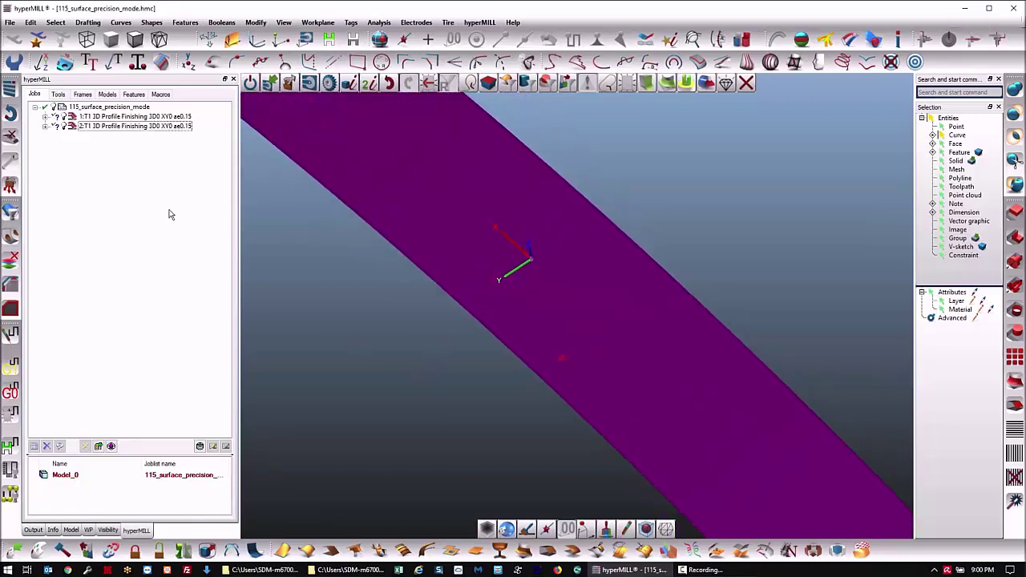
click(147, 128)
click(148, 118)
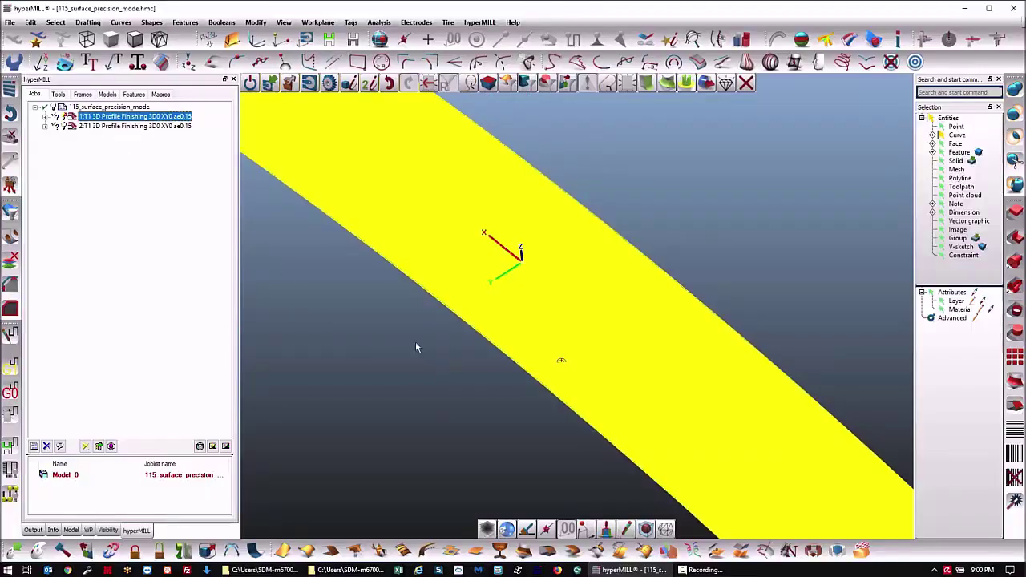
scroll(453, 373, up, 7)
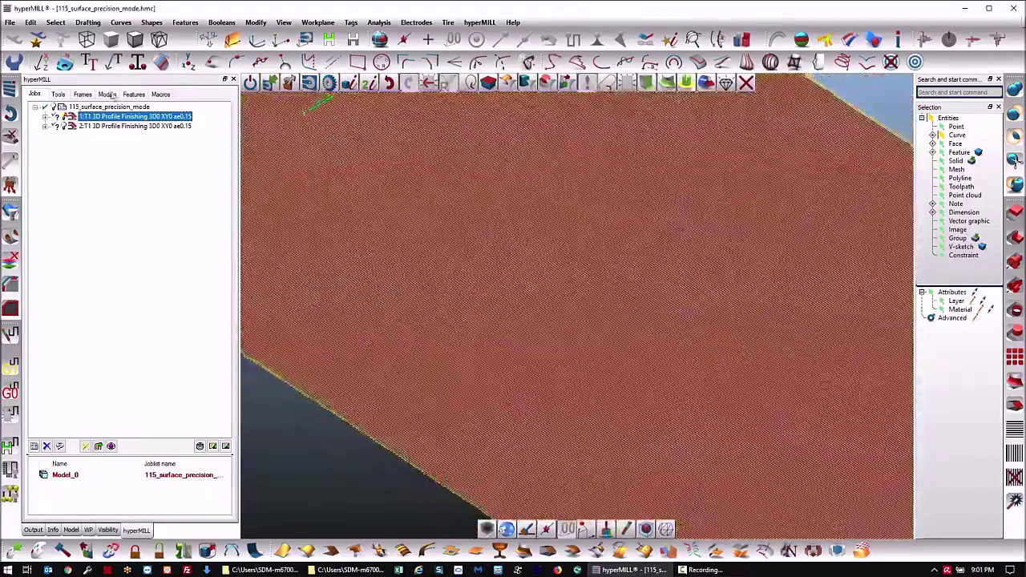
Step: Show the first job's setup settings and move the dialog aside to expose more of the toolpath
double_click(128, 119)
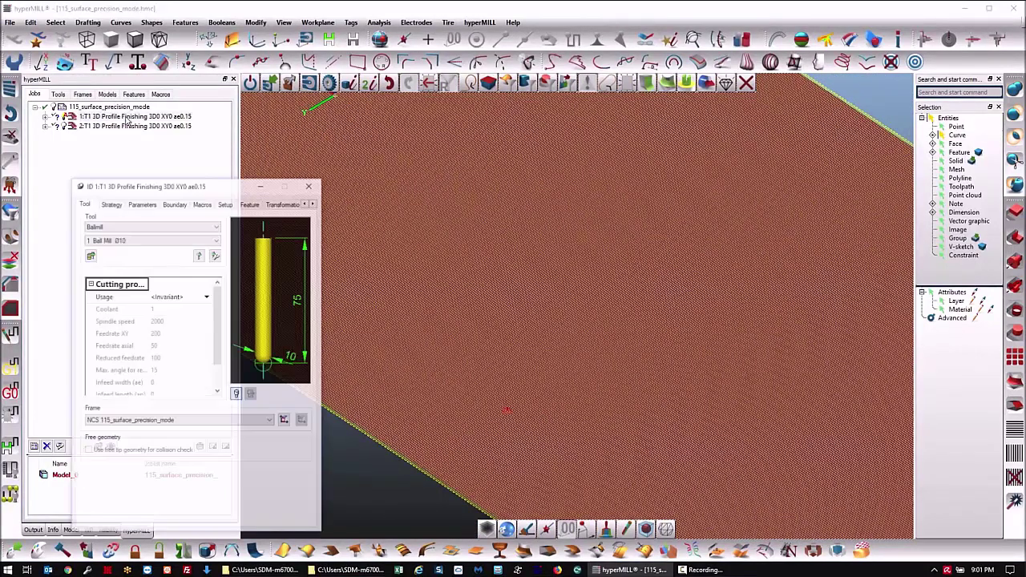
click(226, 204)
drag(161, 184, 129, 168)
Step: Examine the line pattern of the first job's toolpath across the surface, from close up down to a flat side angle
scroll(378, 405, down, 3)
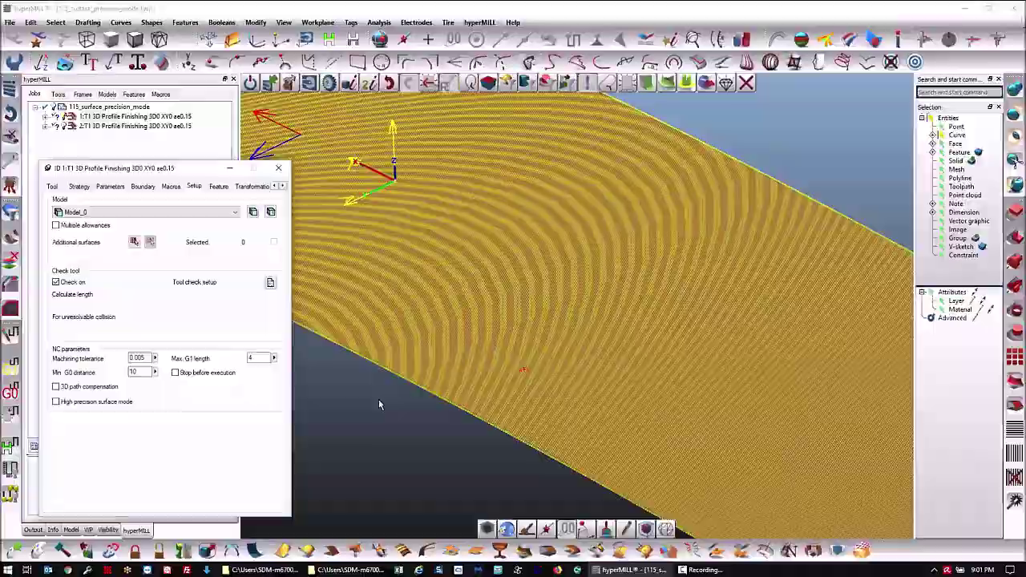
middle_drag(478, 462, 474, 458)
scroll(474, 459, up, 4)
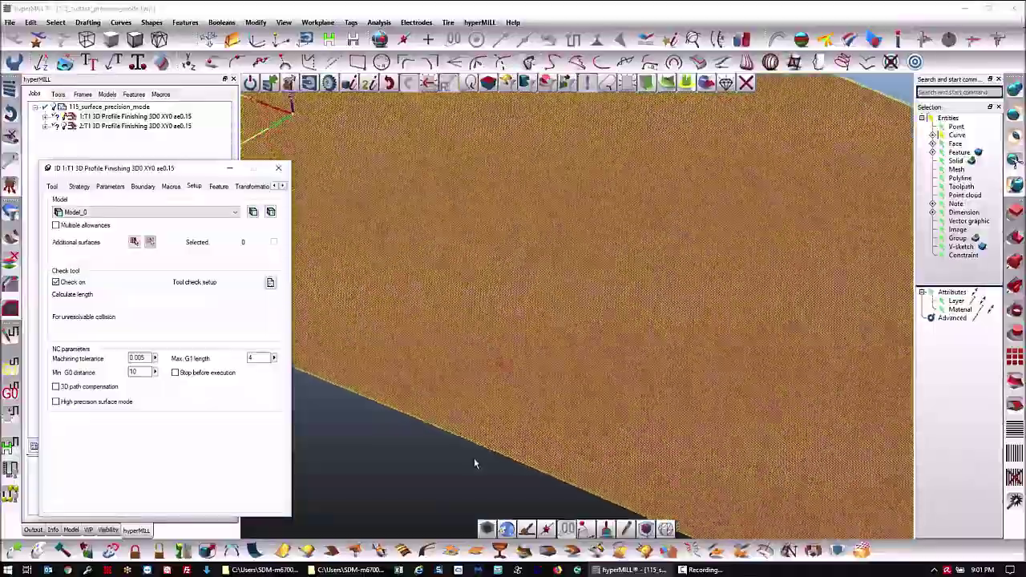
scroll(474, 464, down, 3)
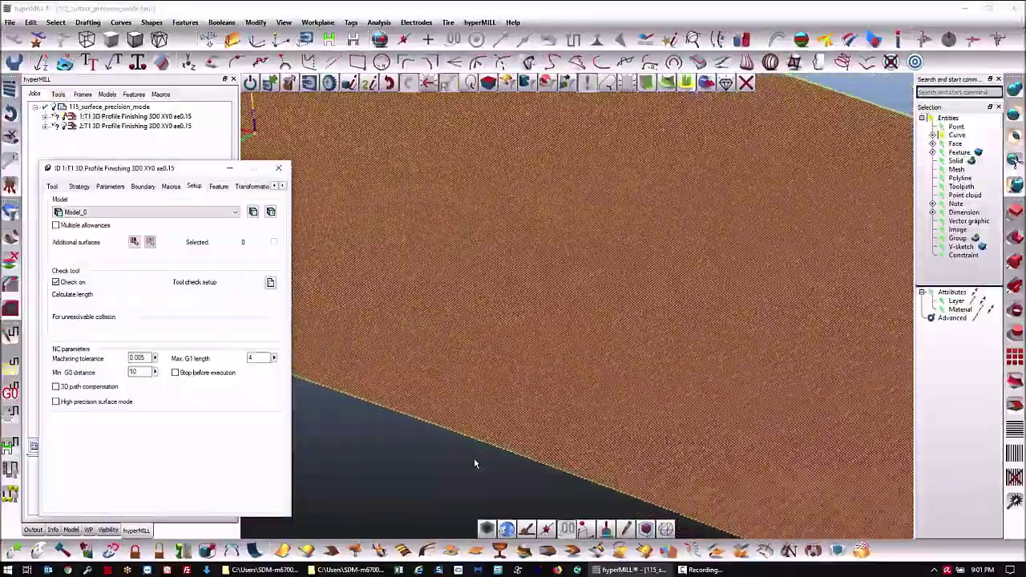
scroll(473, 464, down, 5)
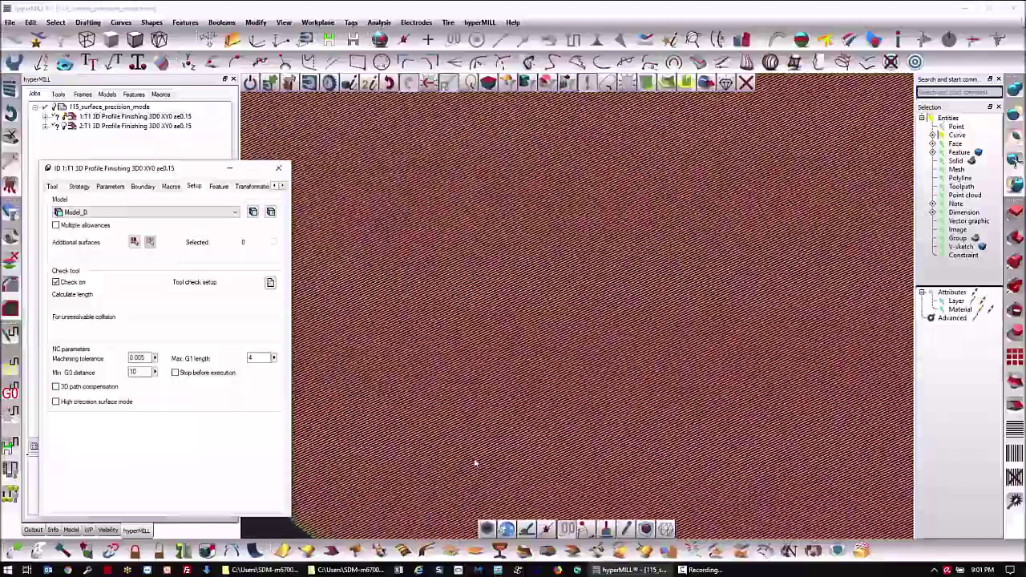
scroll(475, 463, down, 2)
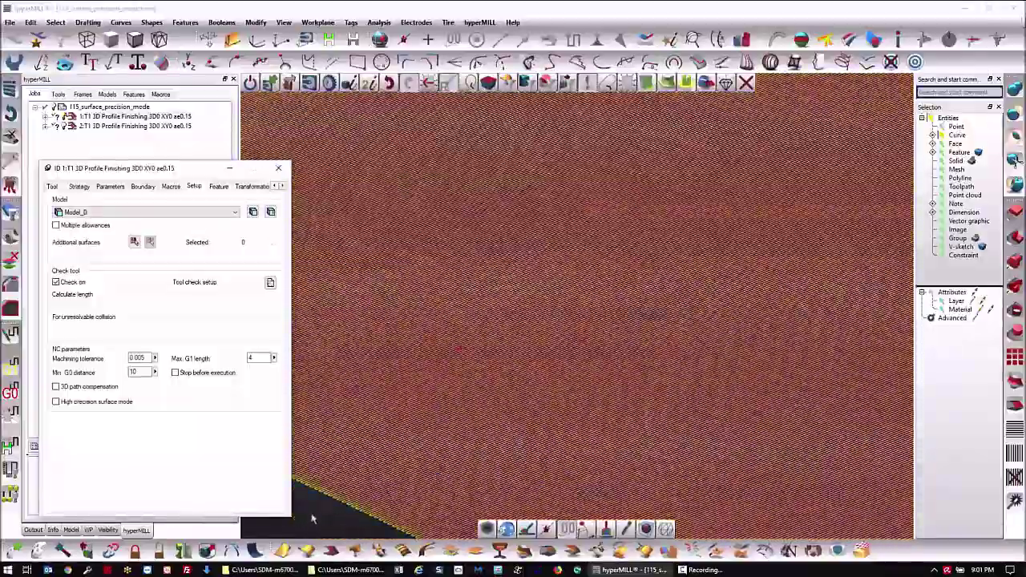
scroll(312, 519, up, 5)
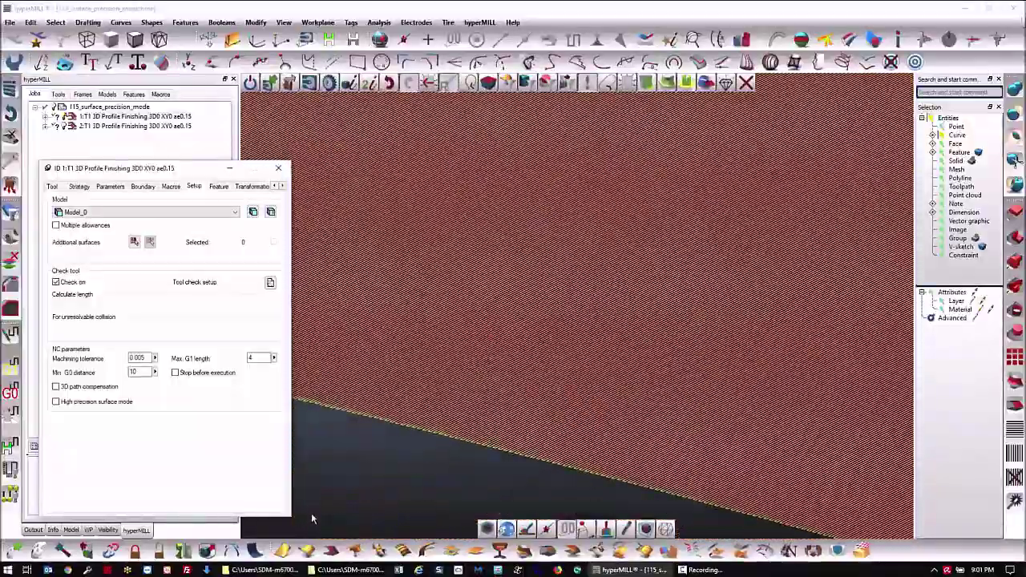
scroll(312, 519, up, 3)
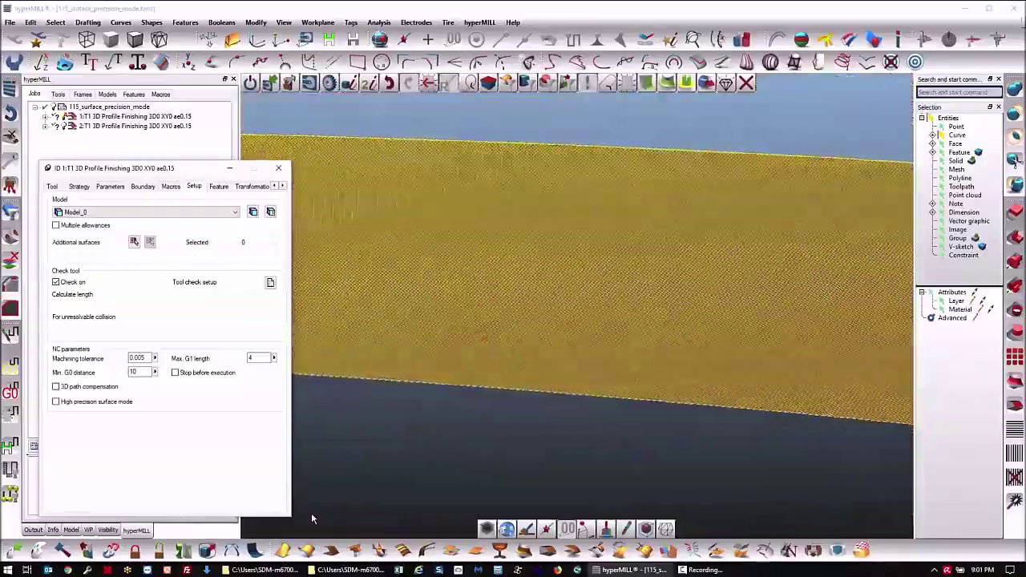
scroll(313, 520, up, 3)
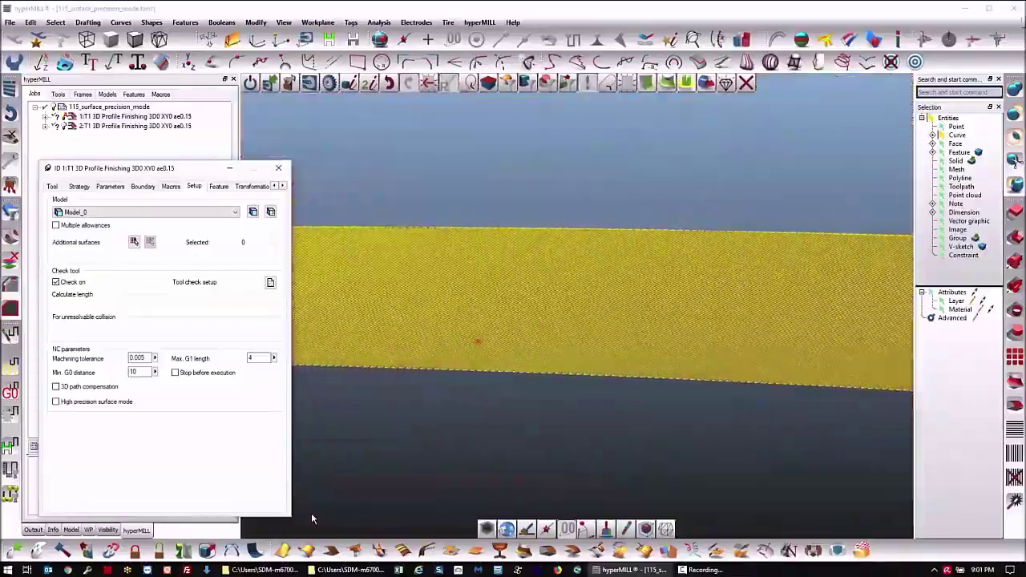
scroll(312, 520, up, 4)
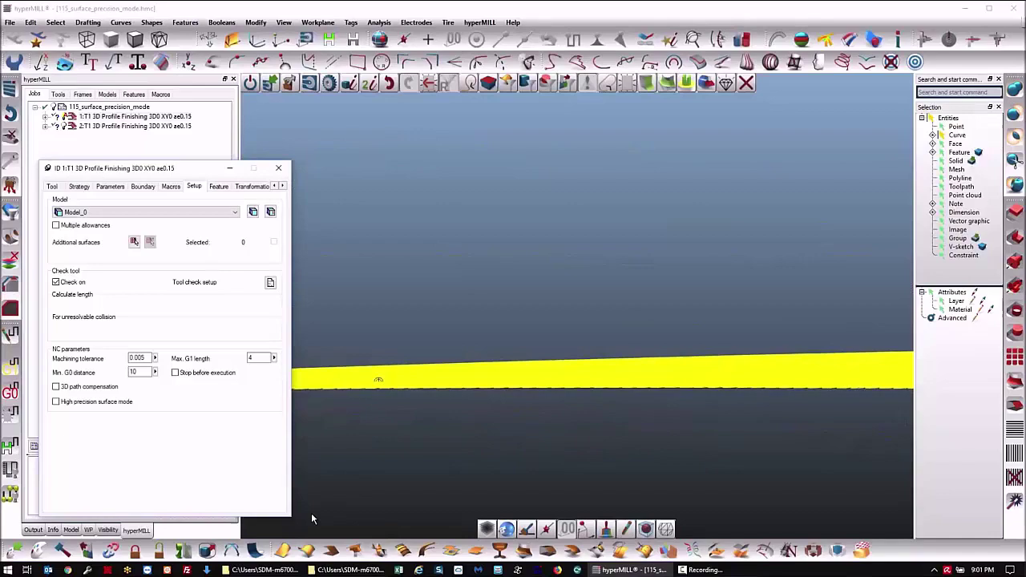
scroll(313, 519, down, 3)
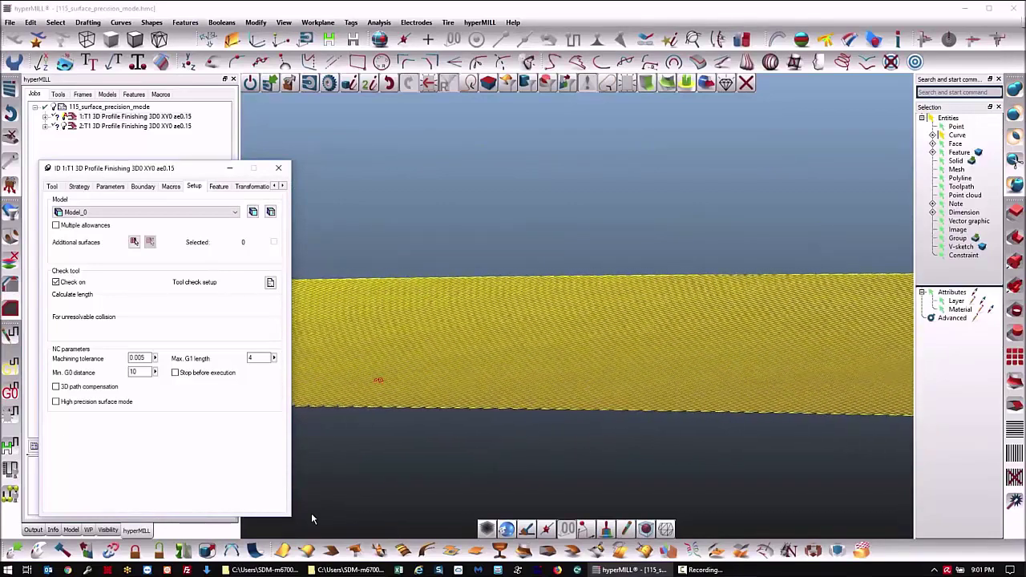
middle_drag(525, 481, 553, 468)
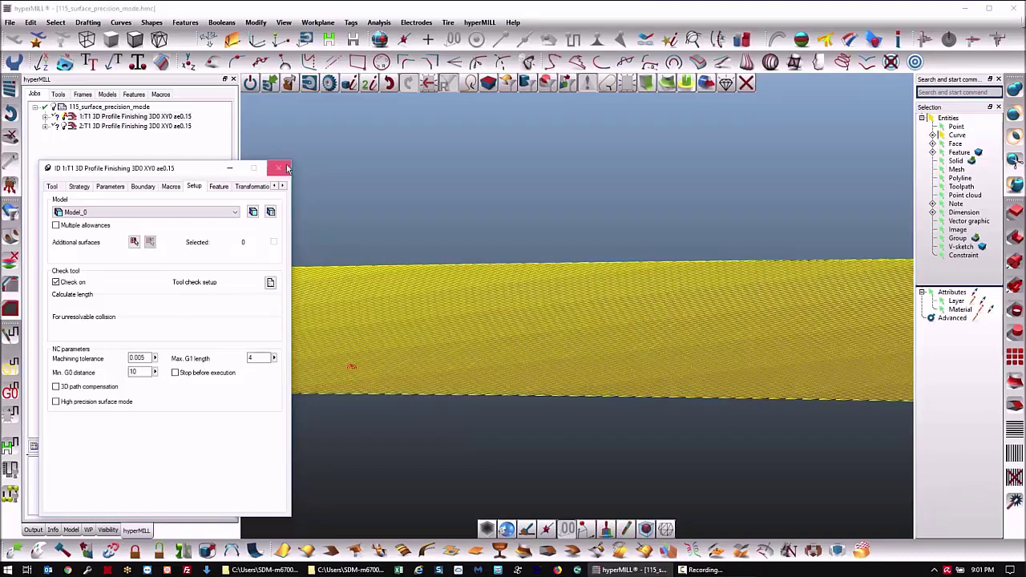
scroll(521, 430, up, 1)
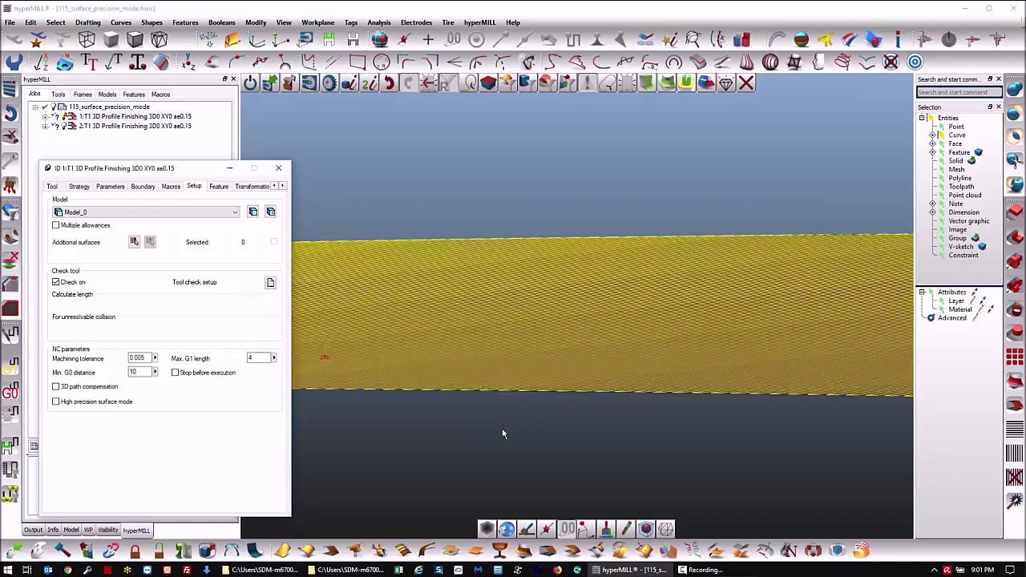
Step: Close the first job's settings, turn on the toolpath points and compare the point distribution of the first and second jobs
click(278, 168)
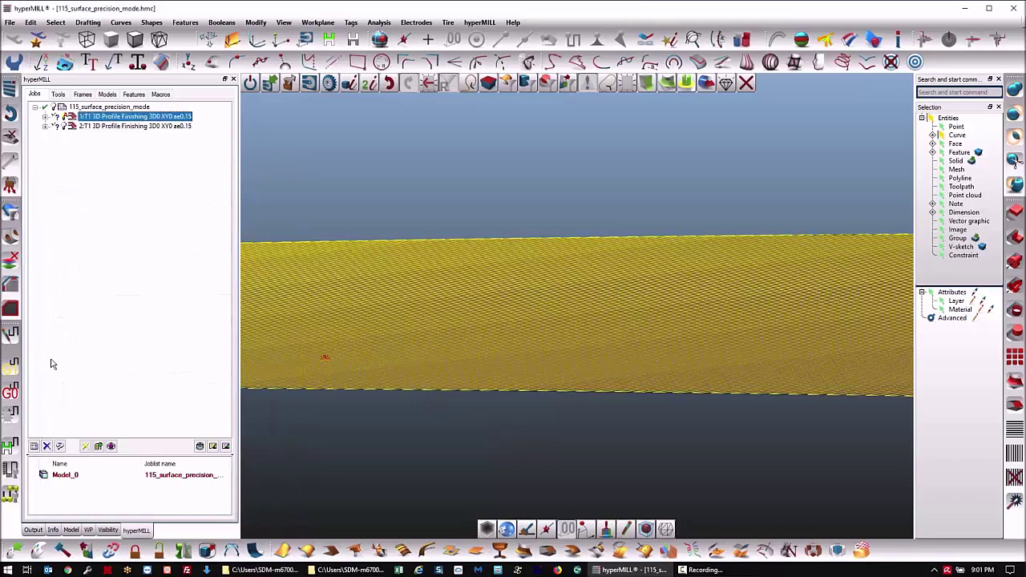
click(9, 496)
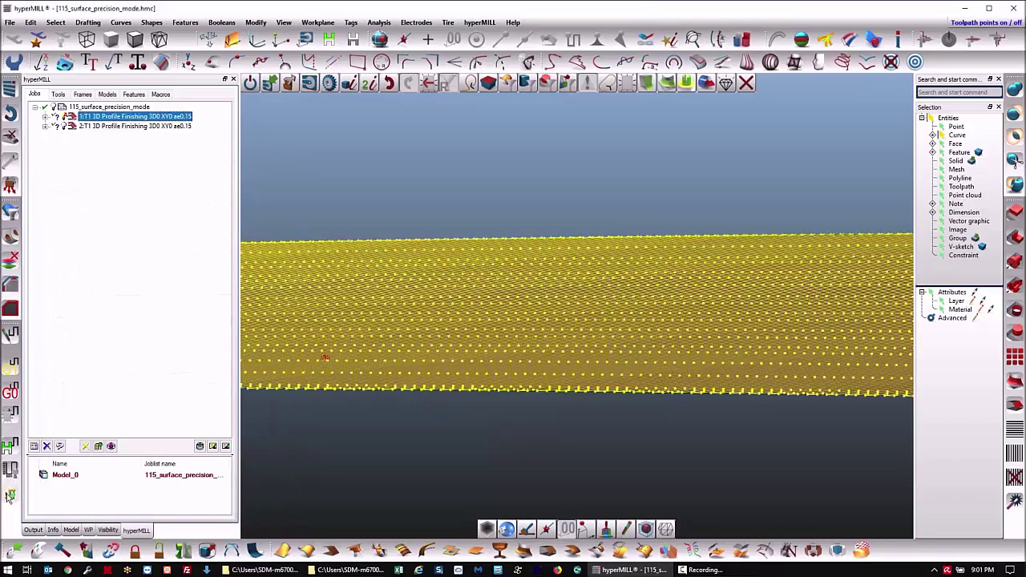
click(481, 441)
middle_drag(480, 440, 484, 436)
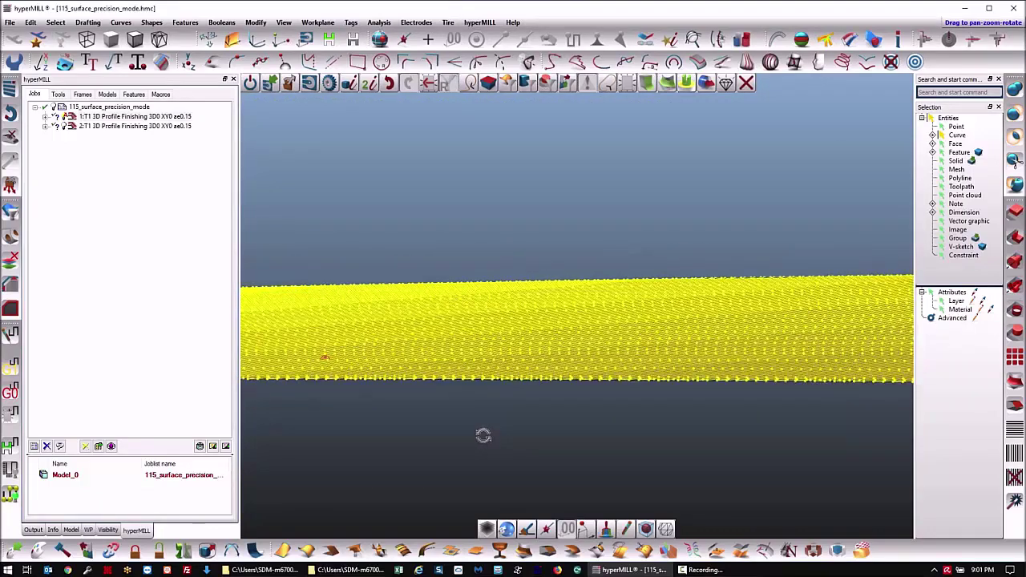
scroll(483, 431, up, 2)
scroll(484, 428, up, 1)
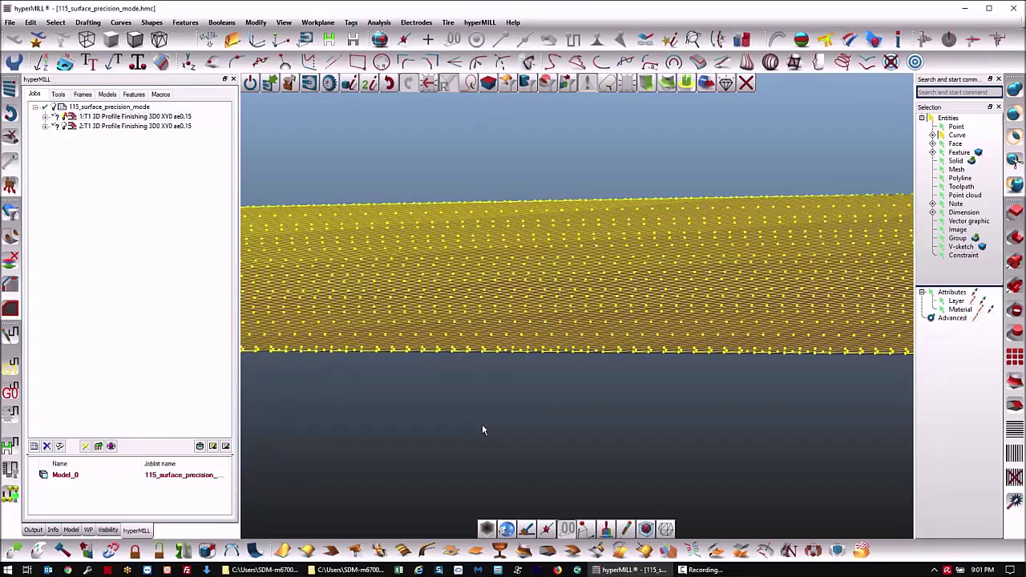
click(192, 267)
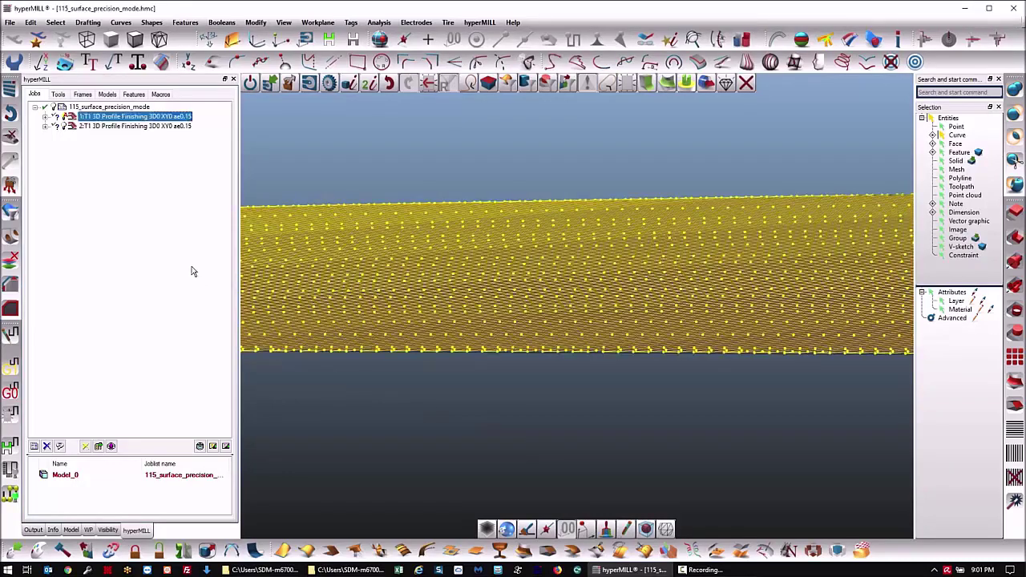
click(157, 127)
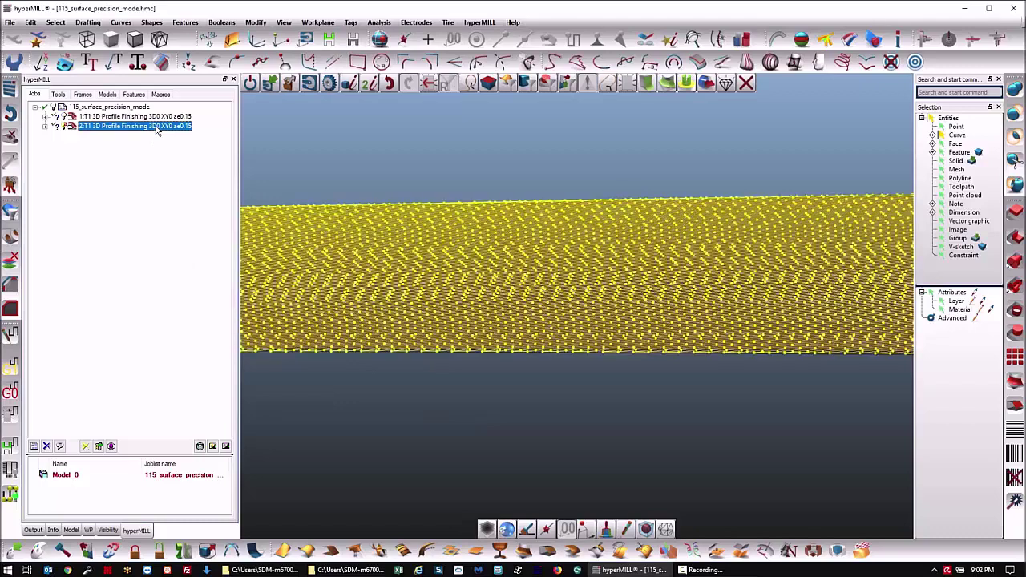
Step: Turn off the toolpath points and compare the plain toolpath lines of the first and second jobs
click(11, 493)
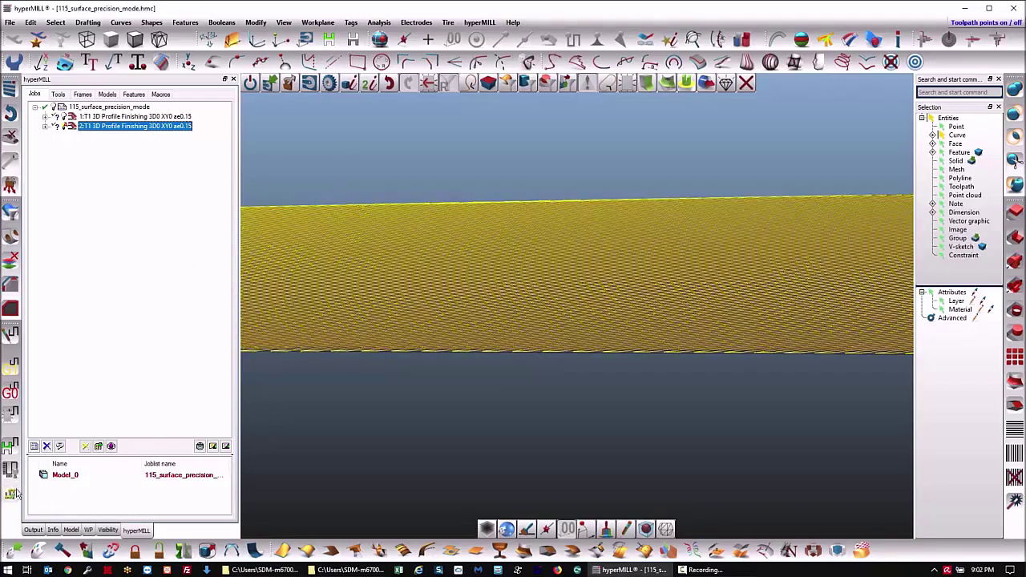
click(131, 118)
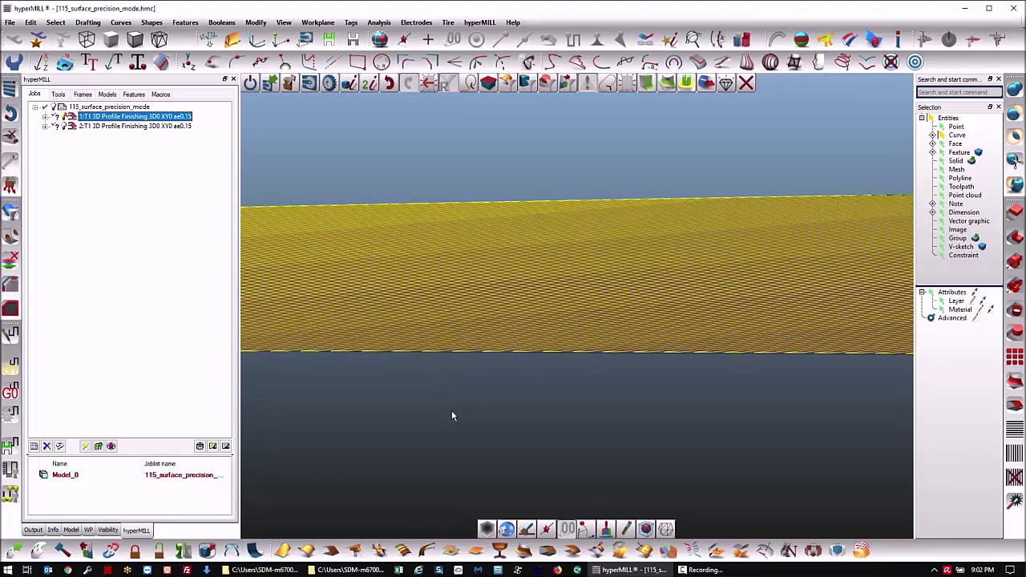
click(125, 127)
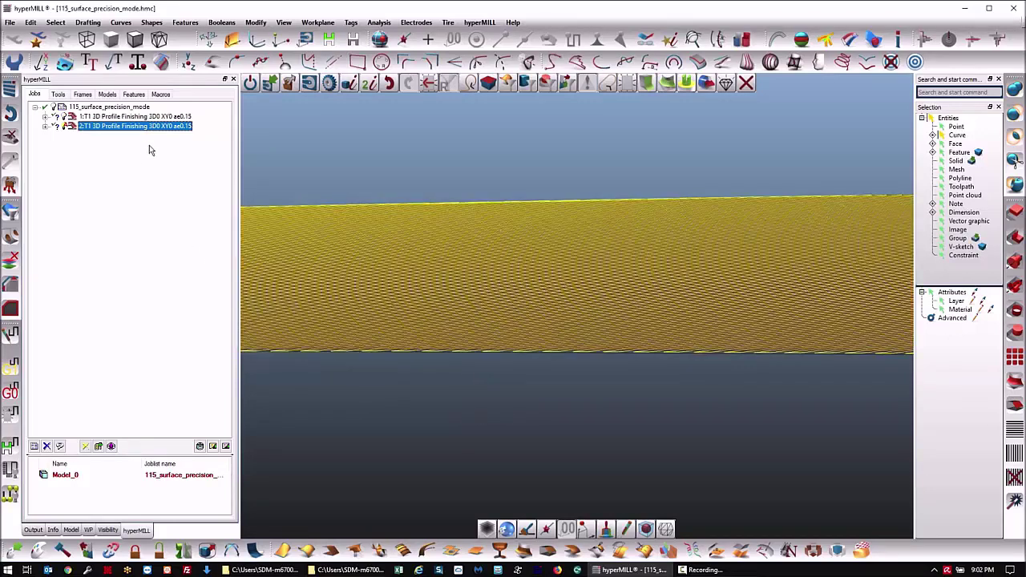
Step: Check the High precision surface mode option in the second job's setup settings and close the job
double_click(154, 127)
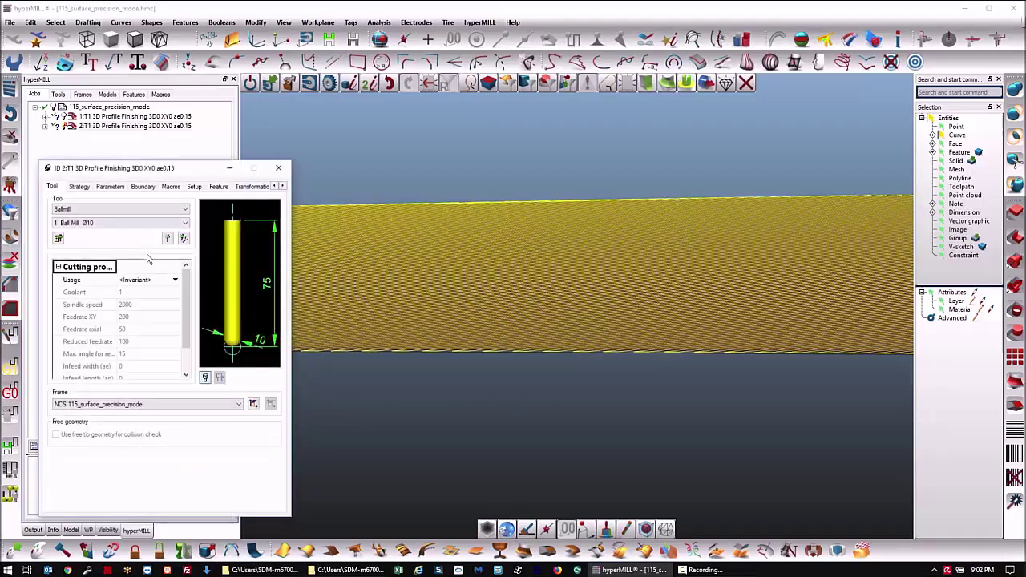
click(194, 186)
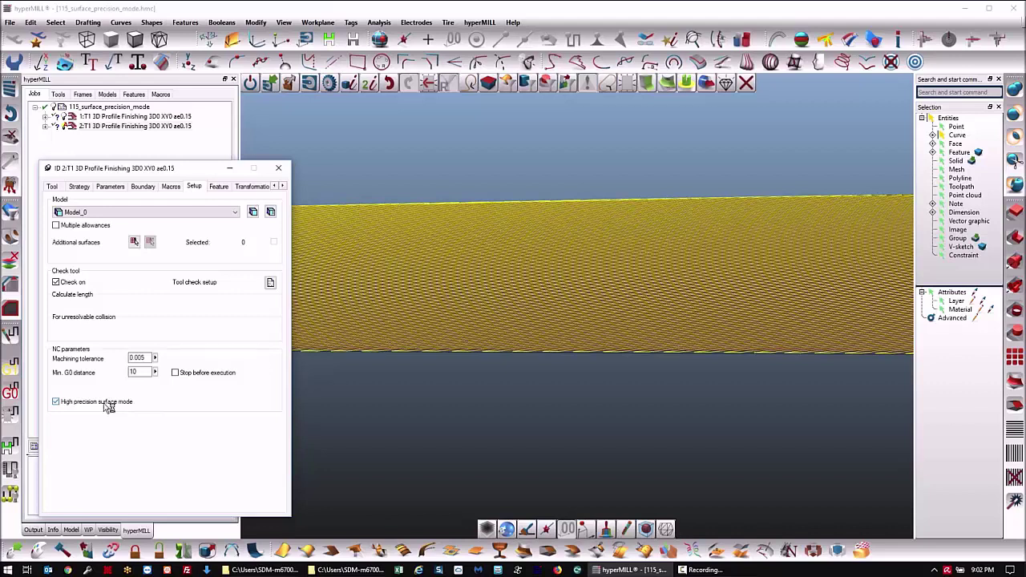
click(279, 170)
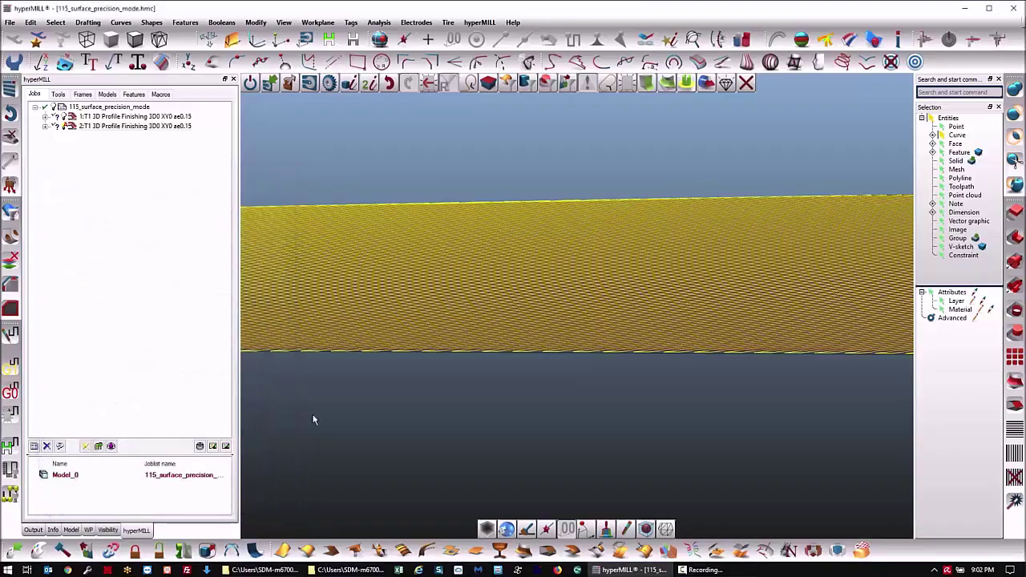
Step: Turn on the toolpath points and compare the point distribution of the second and first jobs from close up
middle_drag(313, 420, 347, 428)
scroll(370, 412, down, 3)
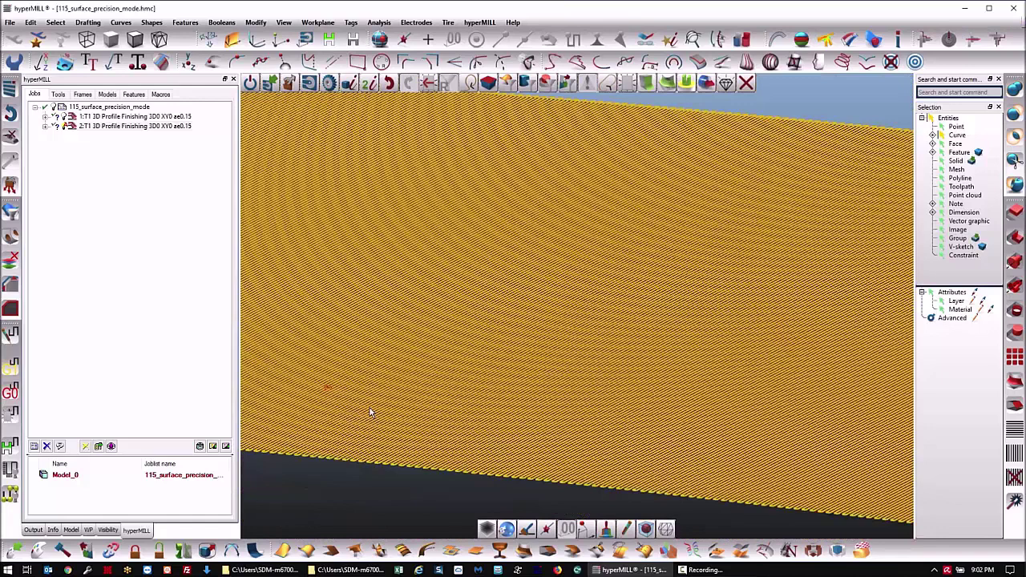
scroll(368, 415, down, 3)
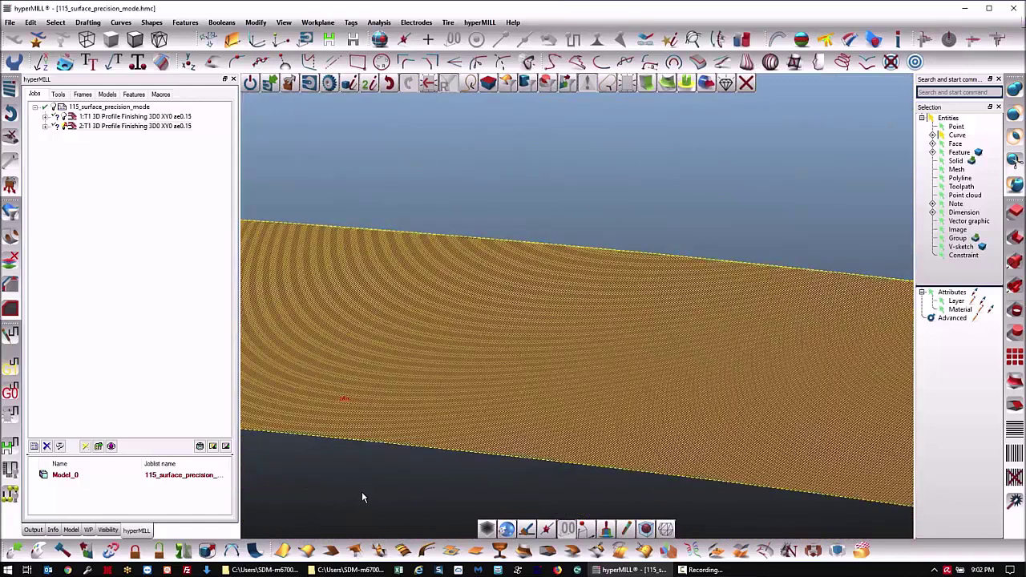
right_click(362, 493)
click(11, 498)
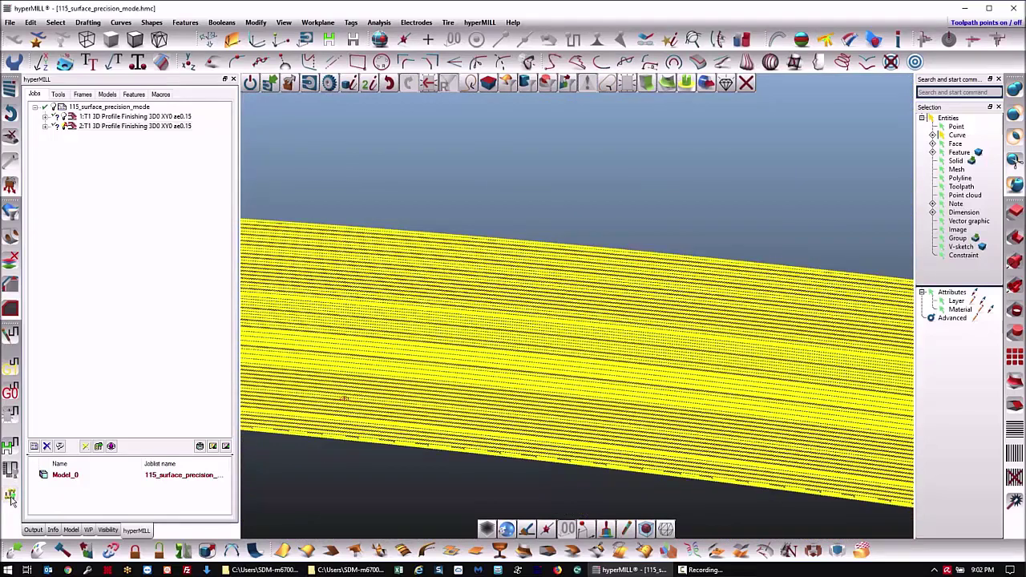
middle_drag(338, 482, 312, 510)
scroll(312, 512, up, 6)
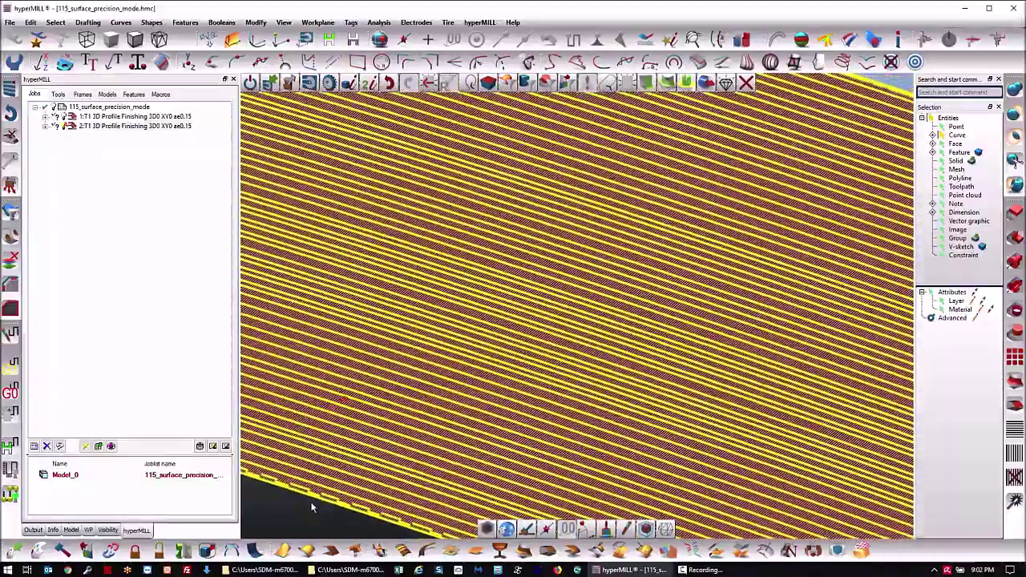
scroll(374, 403, up, 3)
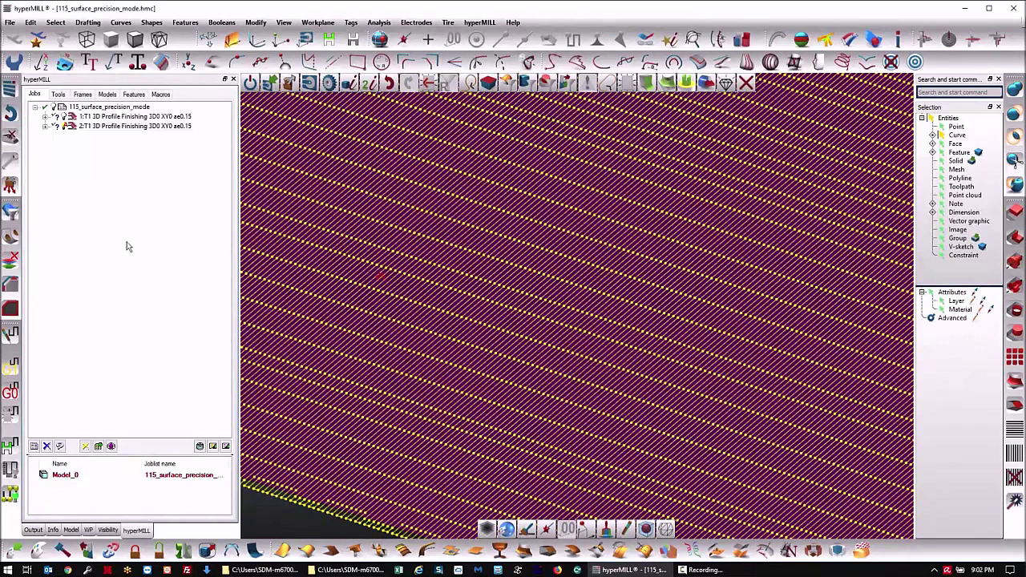
click(124, 118)
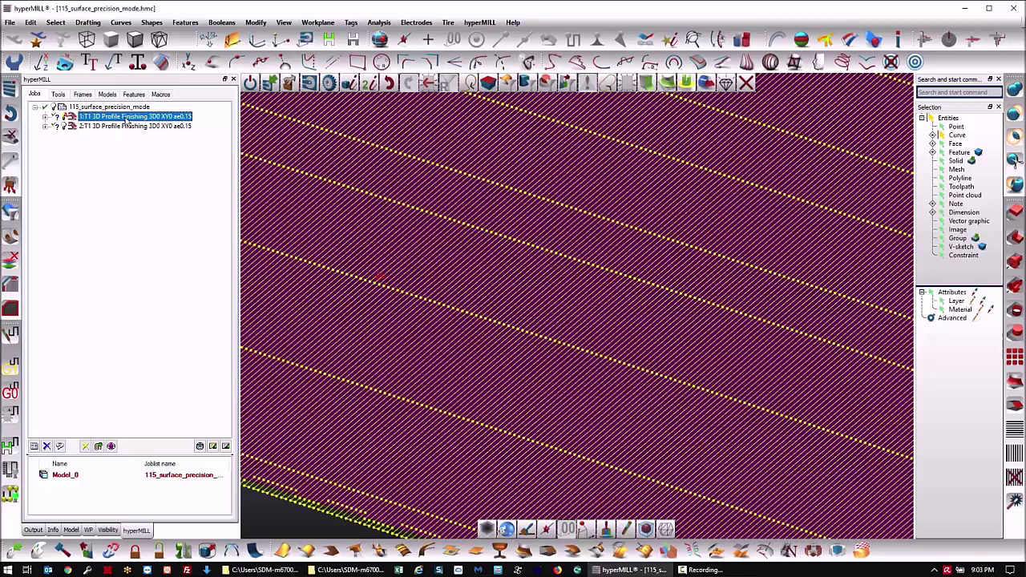
Step: Review the machining tolerance and maximum G1 length in the first job's setup settings, and clear its displayed toolpath
double_click(125, 118)
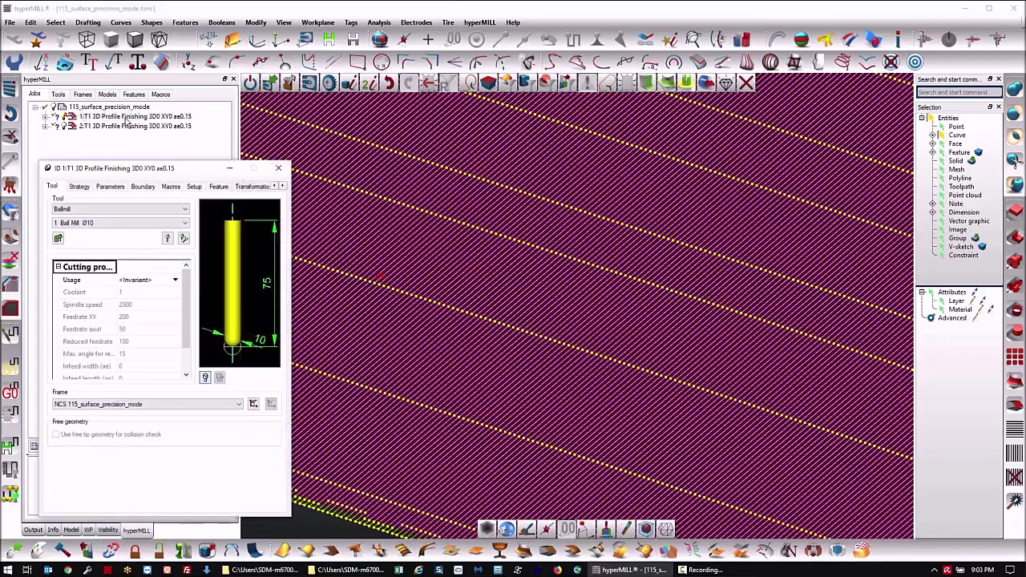
click(193, 186)
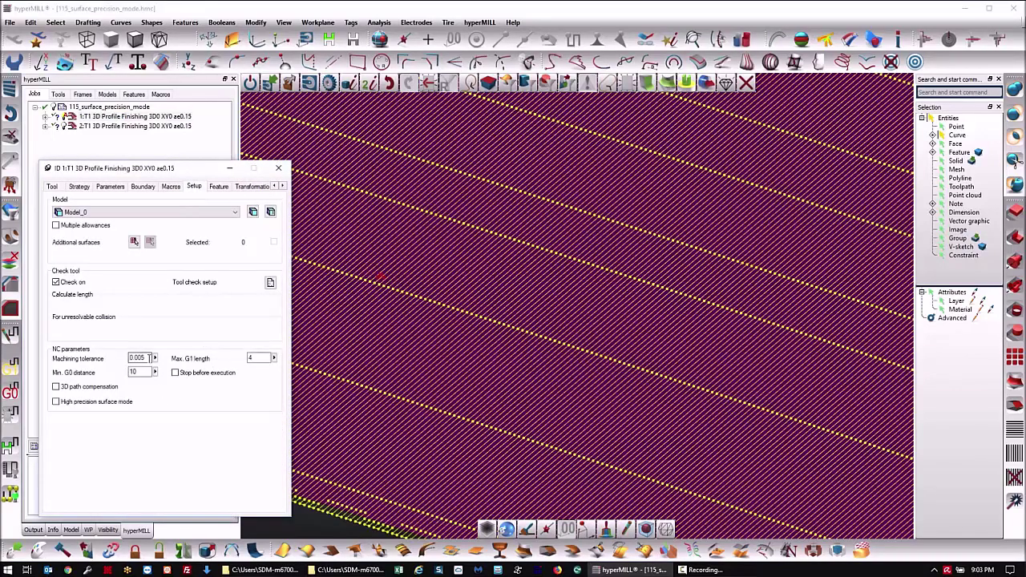
double_click(149, 357)
click(147, 357)
double_click(251, 359)
click(279, 168)
scroll(456, 248, down, 3)
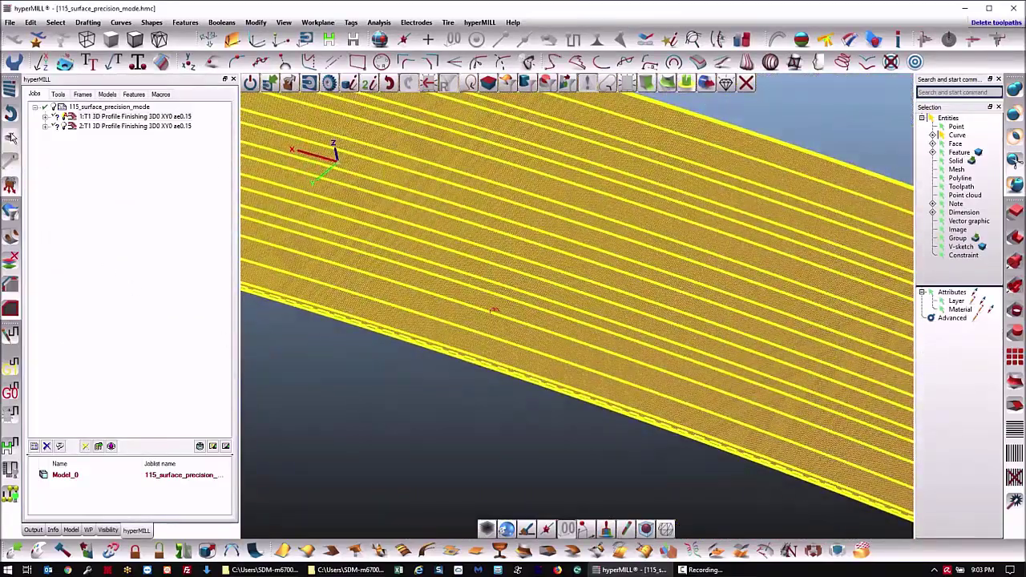
click(11, 137)
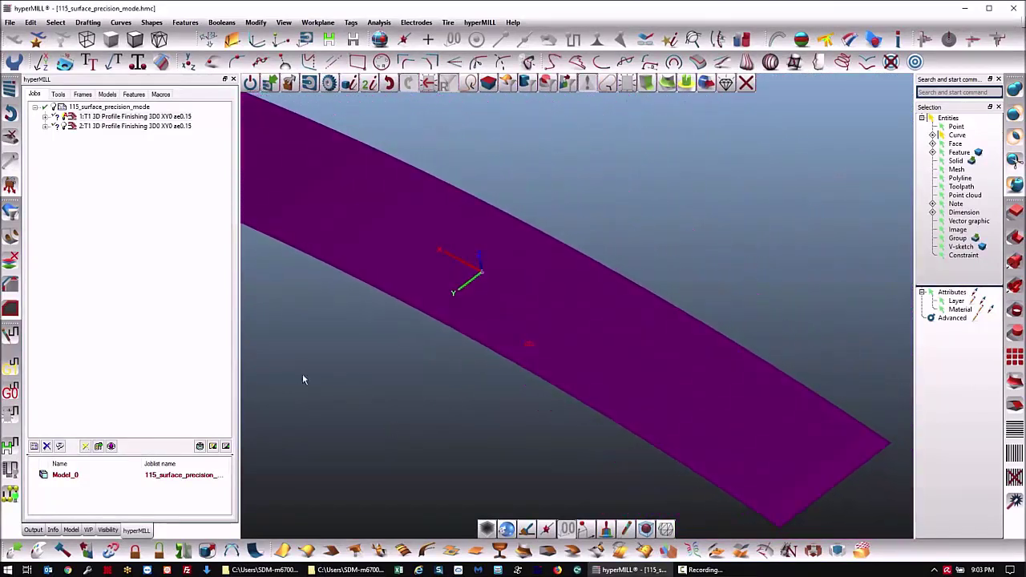
Step: Display the second job's toolpath and review its setup settings with High precision surface mode
click(145, 127)
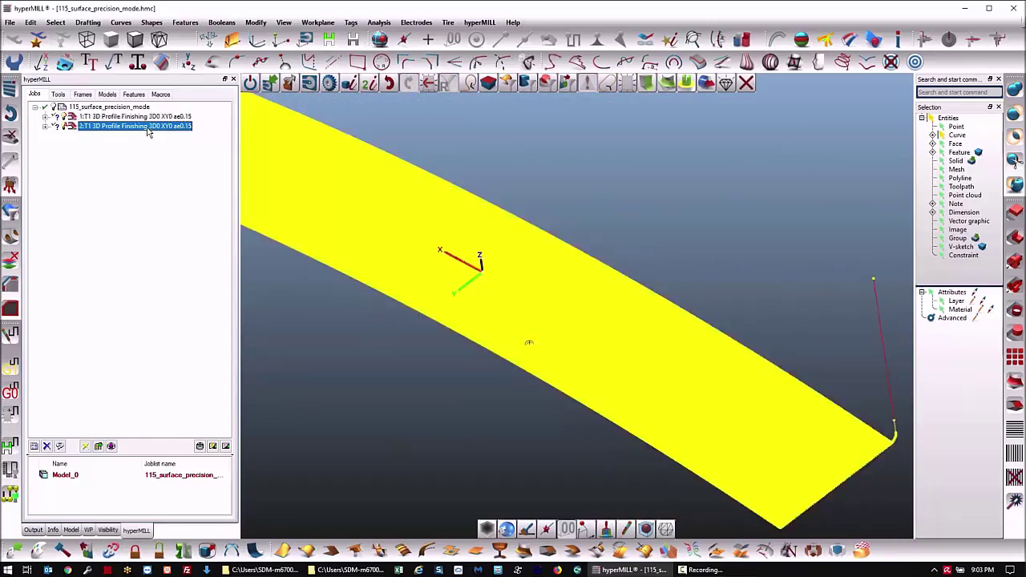
double_click(147, 128)
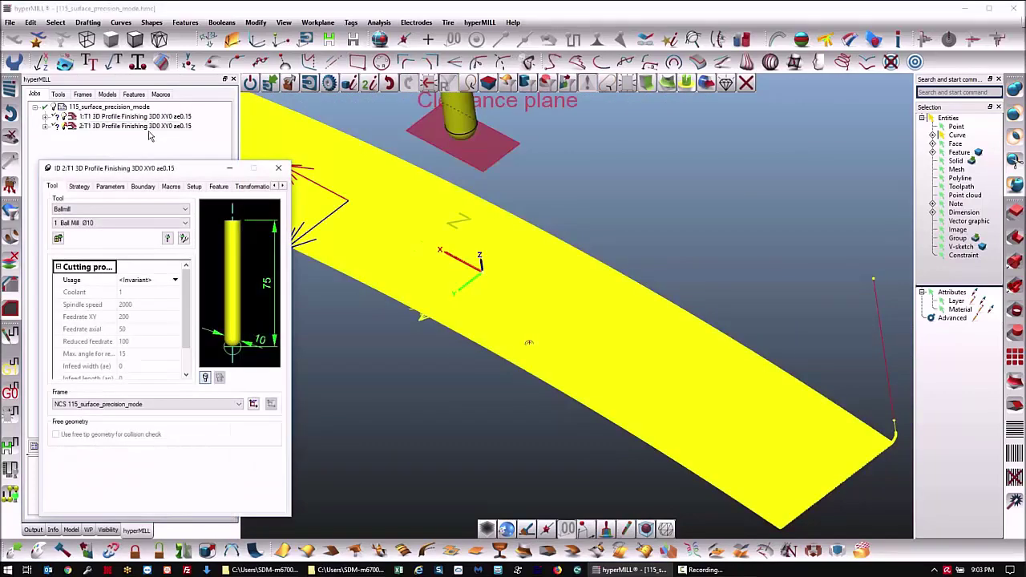
click(193, 186)
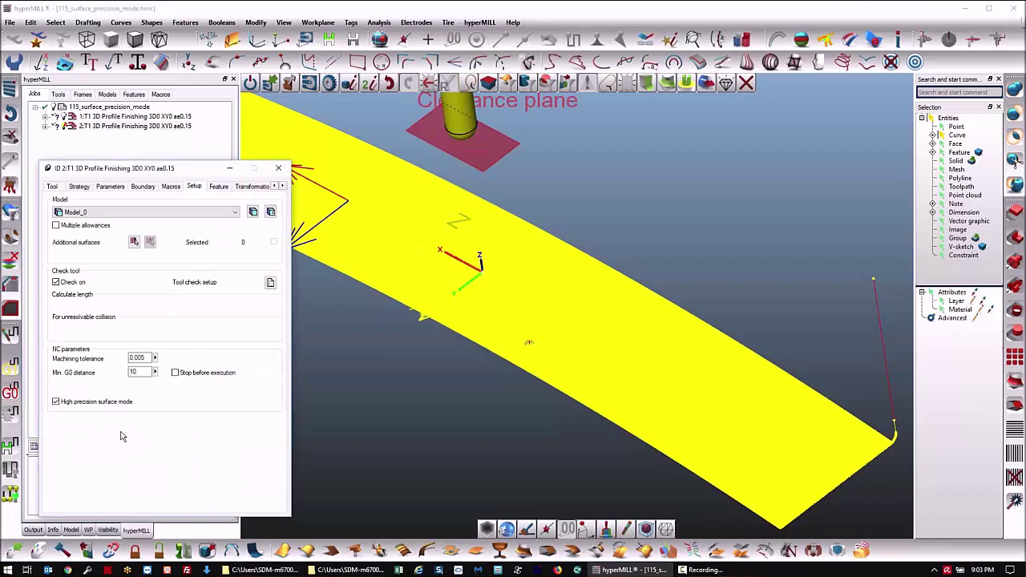
click(279, 168)
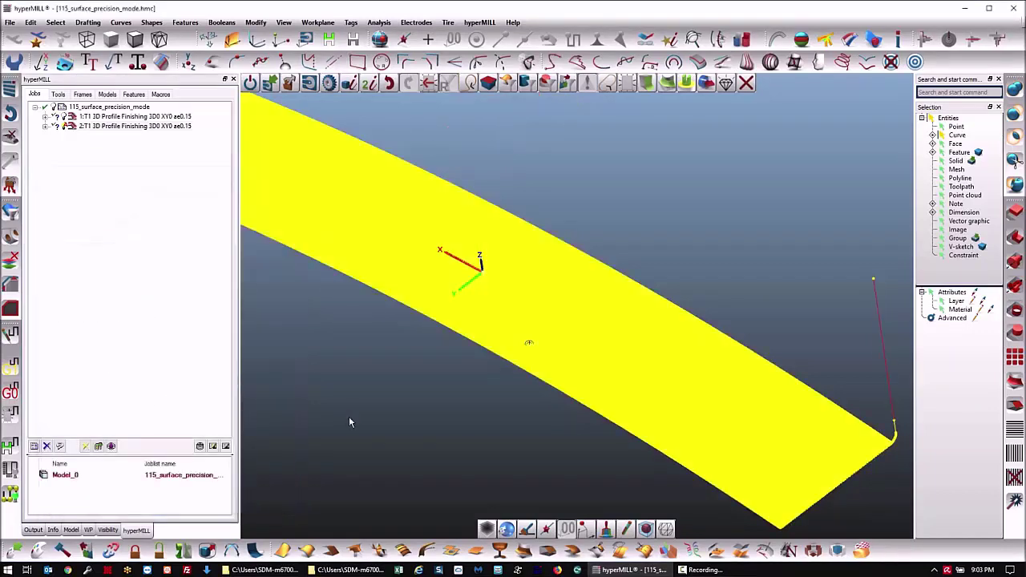
Step: Clear the second job's displayed toolpath so only the bare surface is shown
click(136, 127)
click(10, 138)
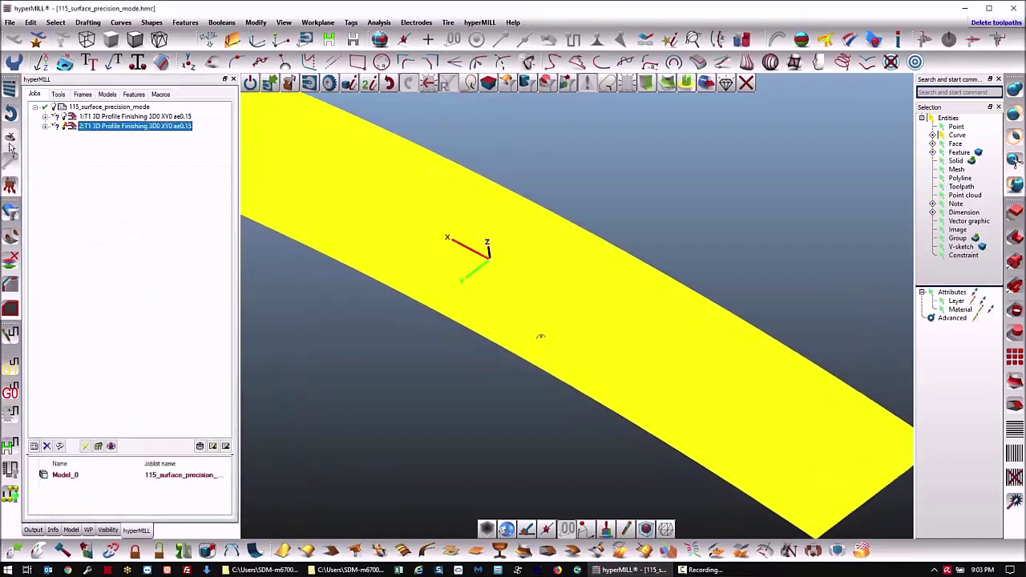
click(328, 397)
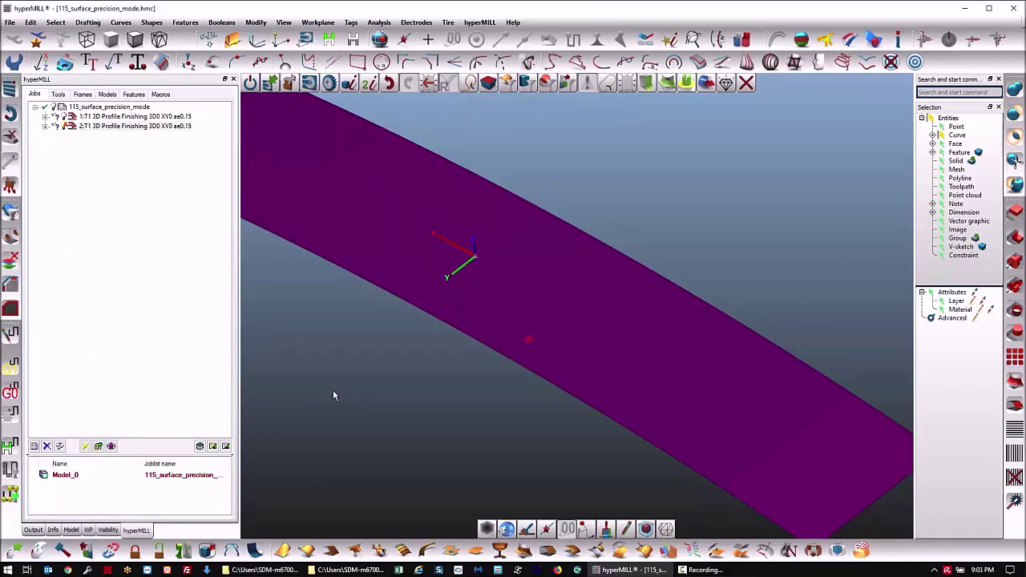